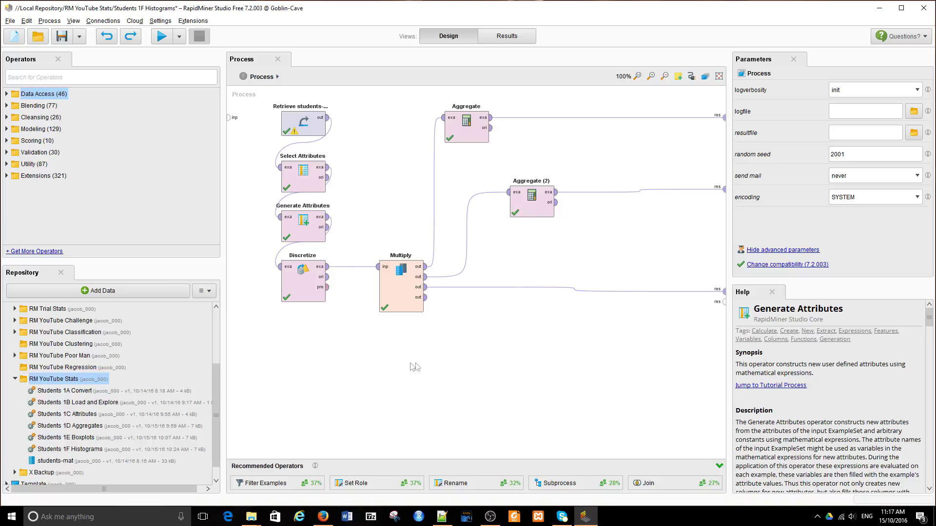
# Run the process to show the Multiply ExampleSet of 395 examples and 10 attributes
pyautogui.click(163, 36)
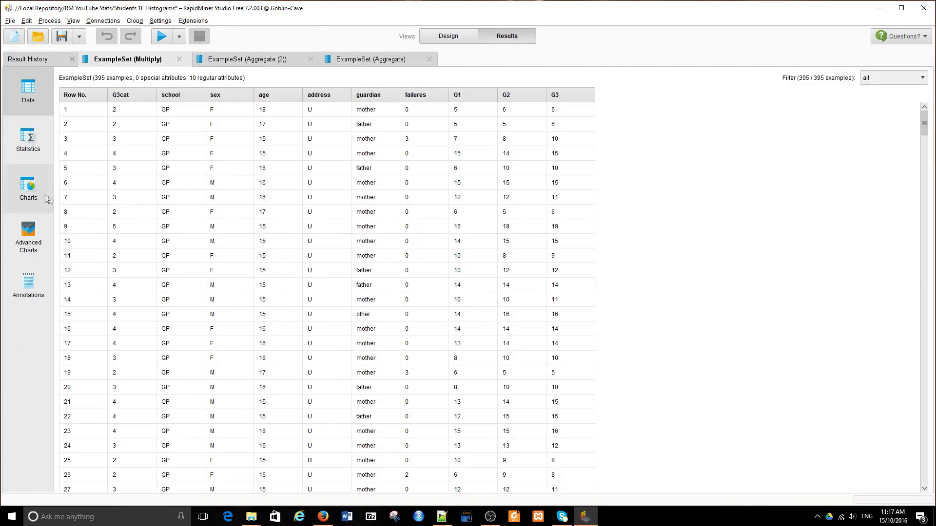
# Switch the Multiply results from Charts to the Advanced Charts editor
pyautogui.click(29, 191)
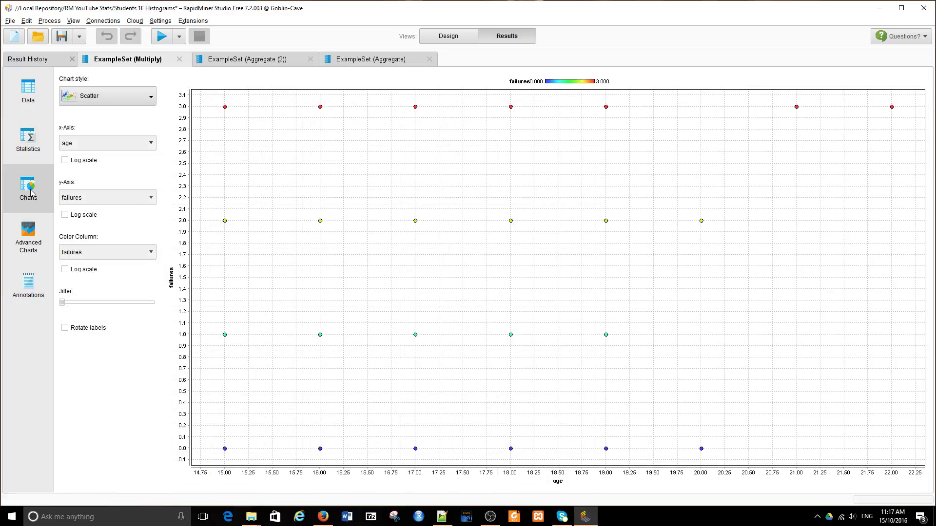
pyautogui.click(152, 98)
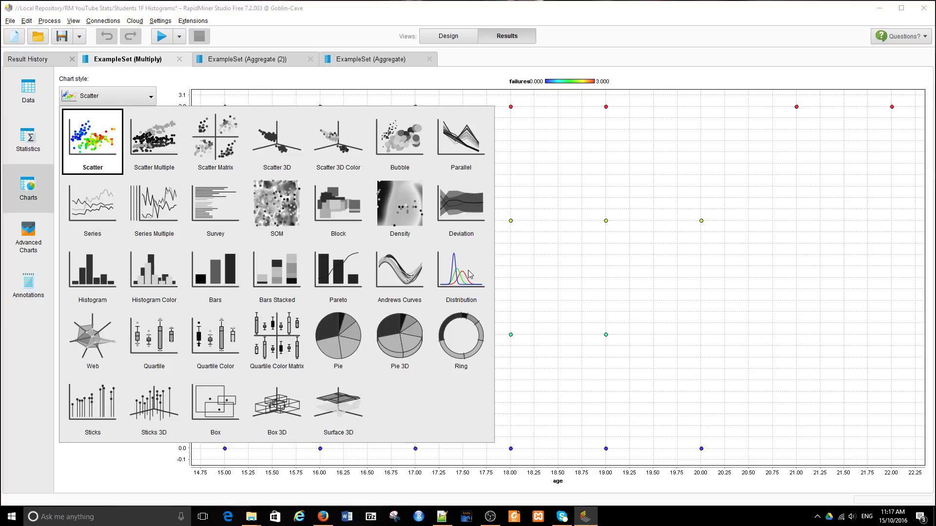
pyautogui.click(29, 237)
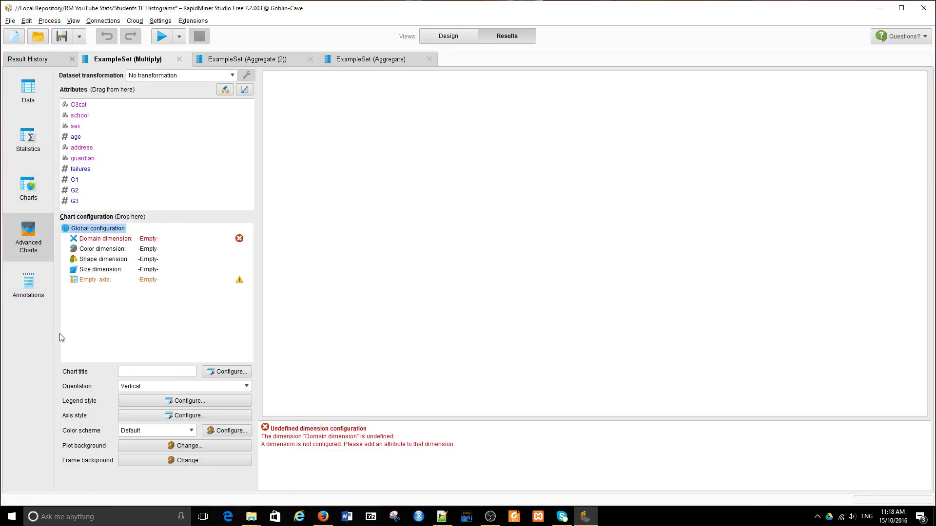
# Put G3 on both the domain dimension and a numerical axis
pyautogui.click(74, 202)
pyautogui.moveTo(75, 204); pyautogui.dragTo(103, 242)
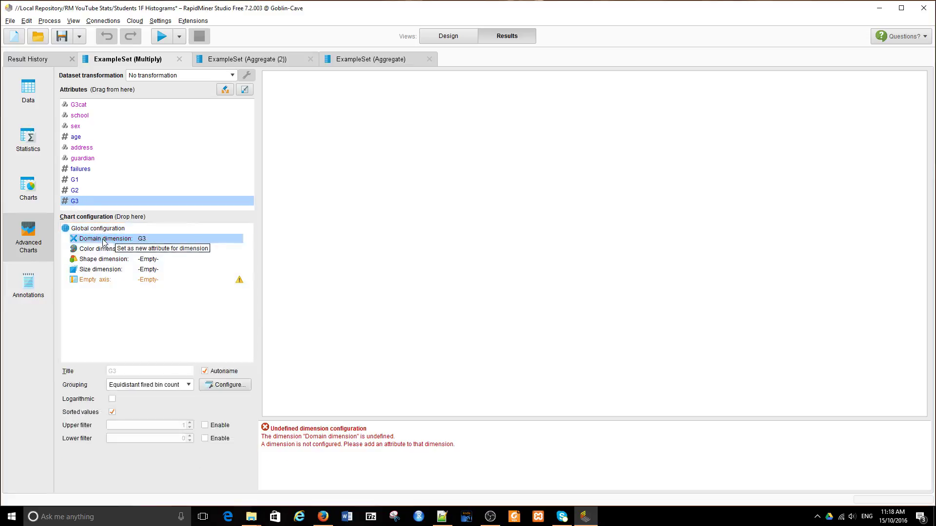
pyautogui.moveTo(75, 204); pyautogui.dragTo(94, 282)
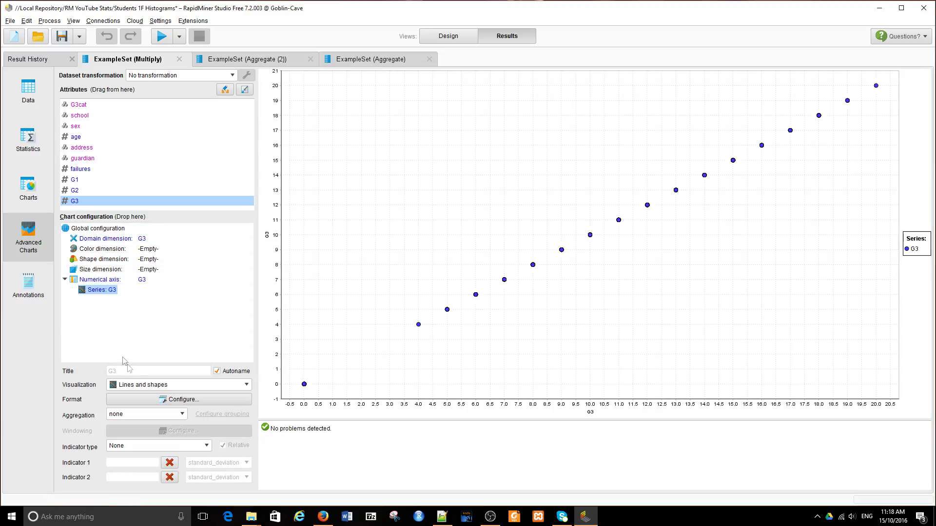
# Set the G3 series line style to Solid
pyautogui.click(201, 401)
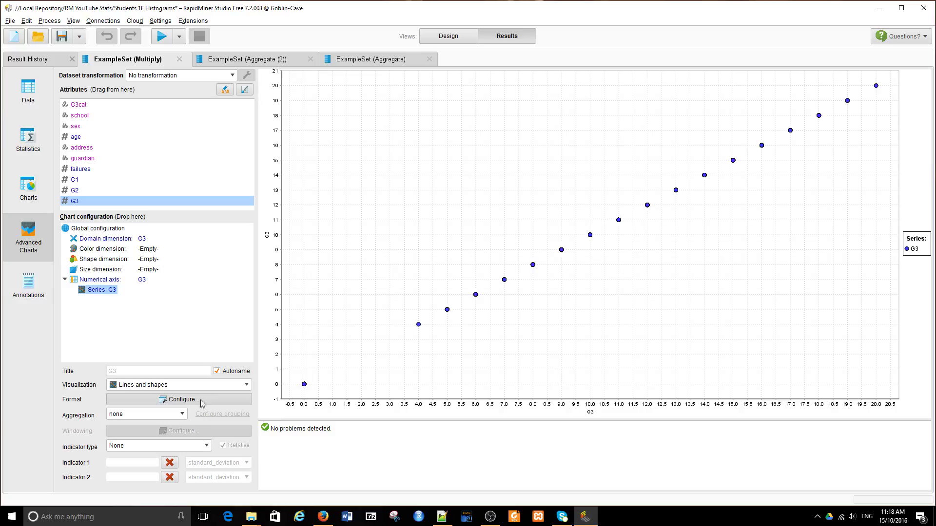
pyautogui.click(327, 432)
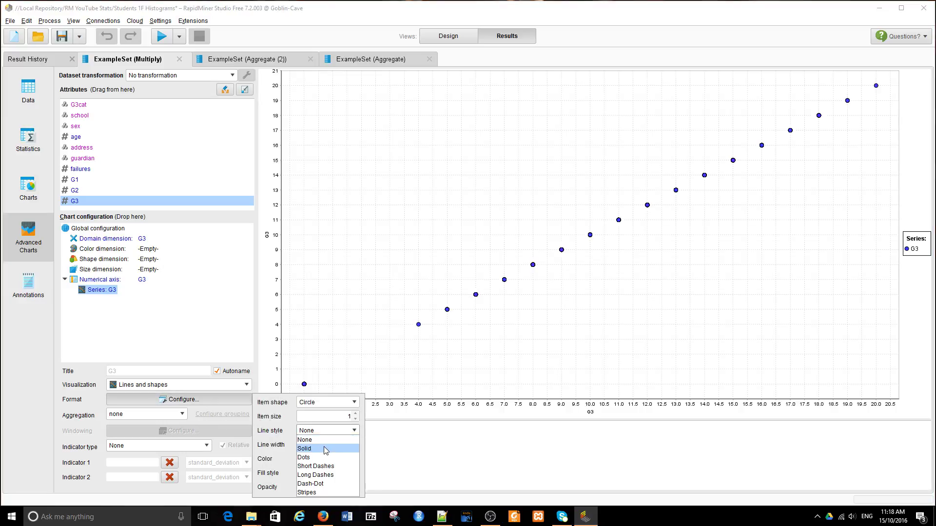
pyautogui.click(317, 447)
pyautogui.click(428, 464)
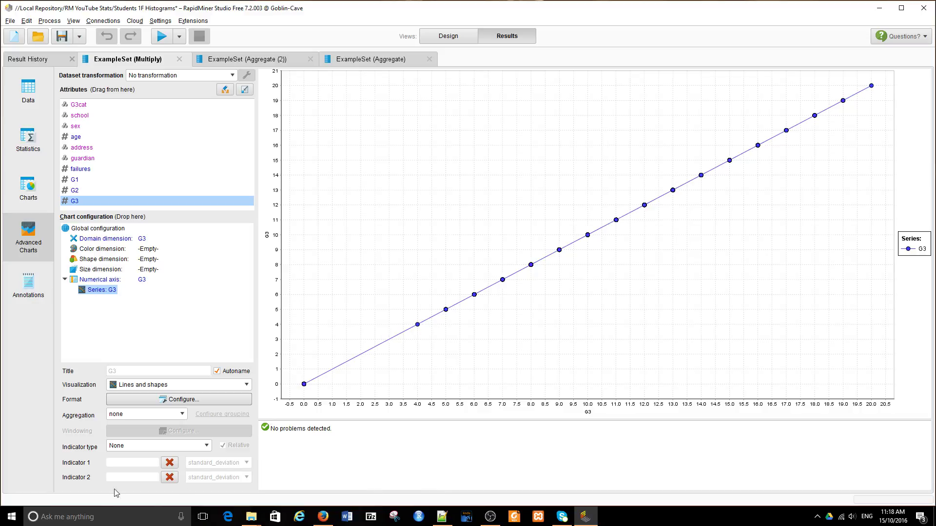
# Aggregate the series as count and group the G3 domain into 20 equidistant bins
pyautogui.click(174, 416)
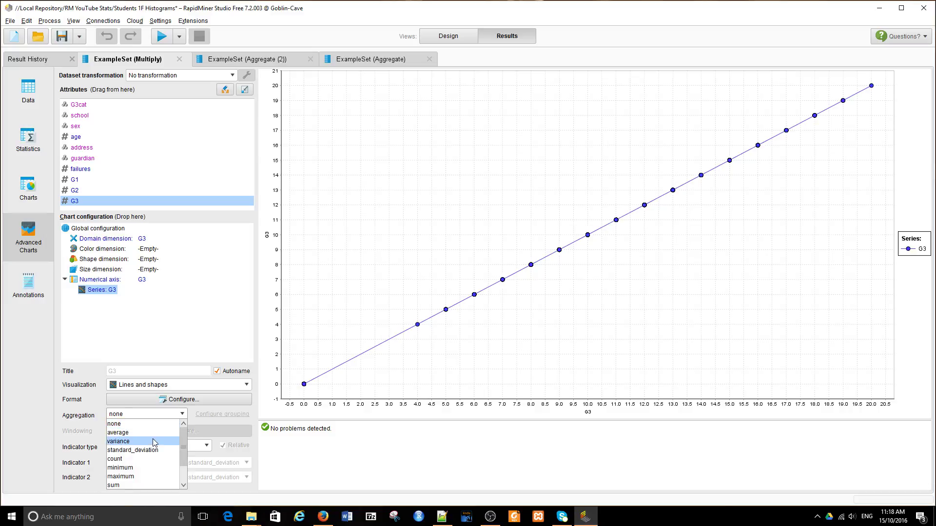
pyautogui.click(145, 458)
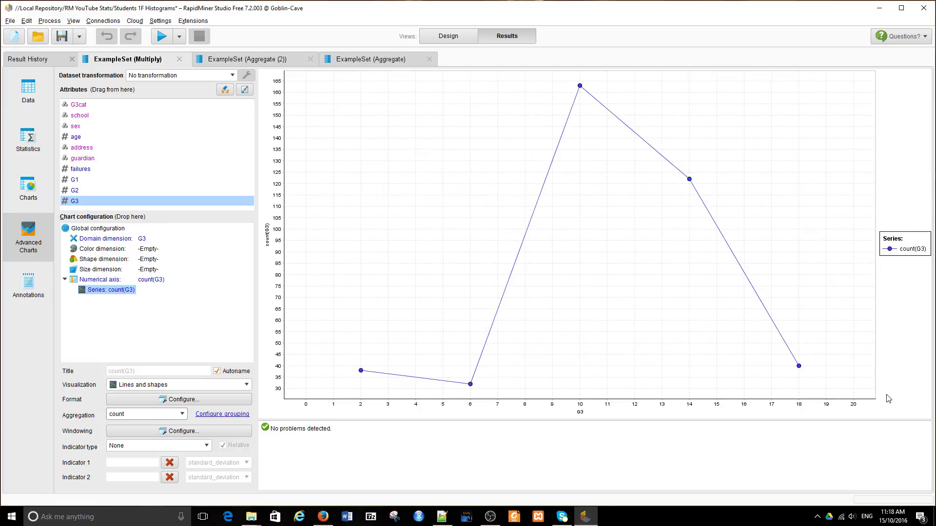
pyautogui.click(104, 238)
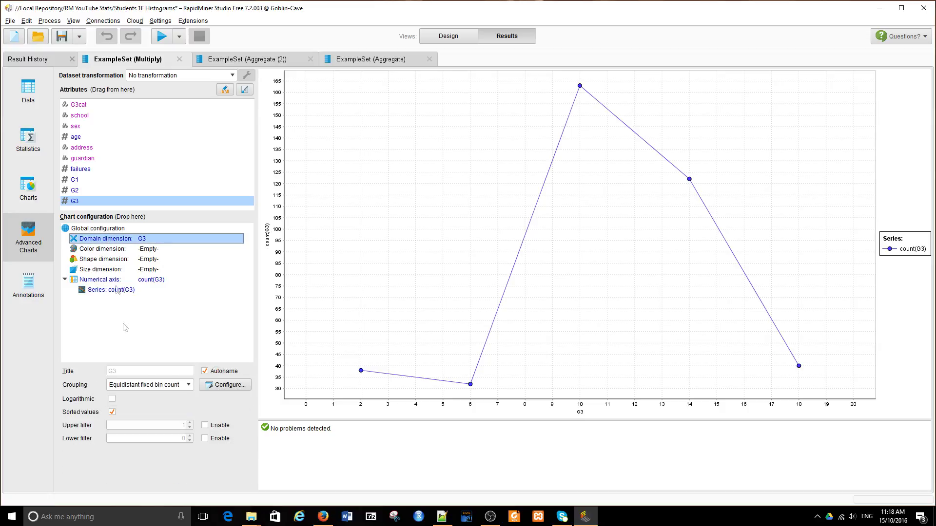
pyautogui.click(227, 388)
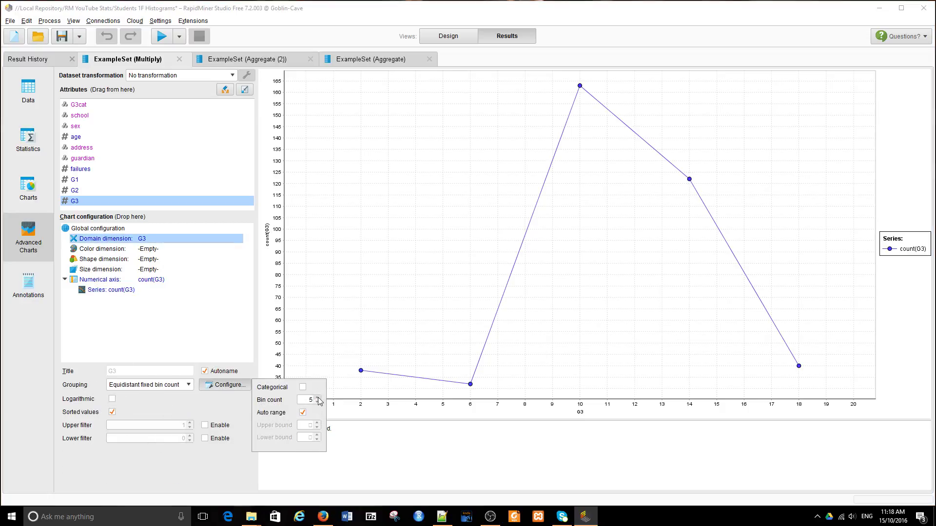
pyautogui.click(319, 397)
pyautogui.doubleClick(319, 398)
pyautogui.tripleClick(318, 398)
pyautogui.tripleClick(319, 398)
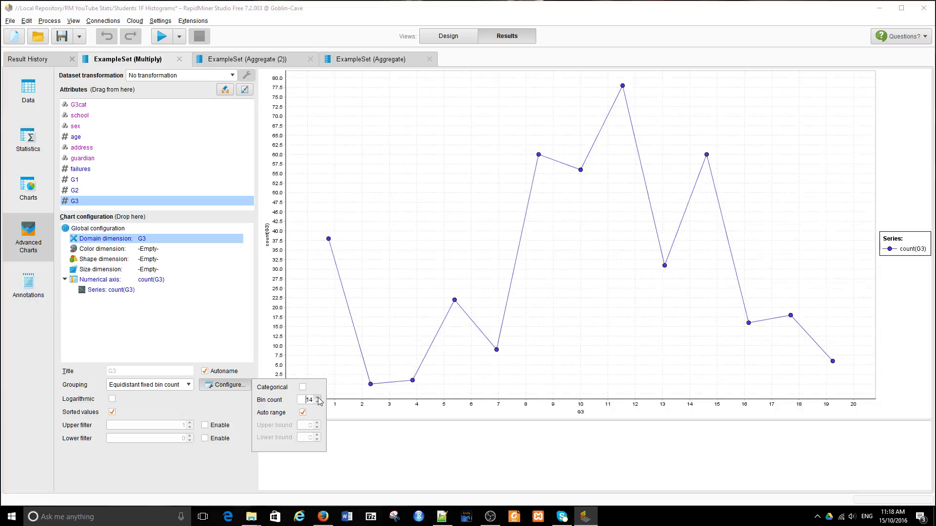
pyautogui.click(318, 398)
pyautogui.doubleClick(318, 398)
pyautogui.click(319, 397)
pyautogui.doubleClick(319, 398)
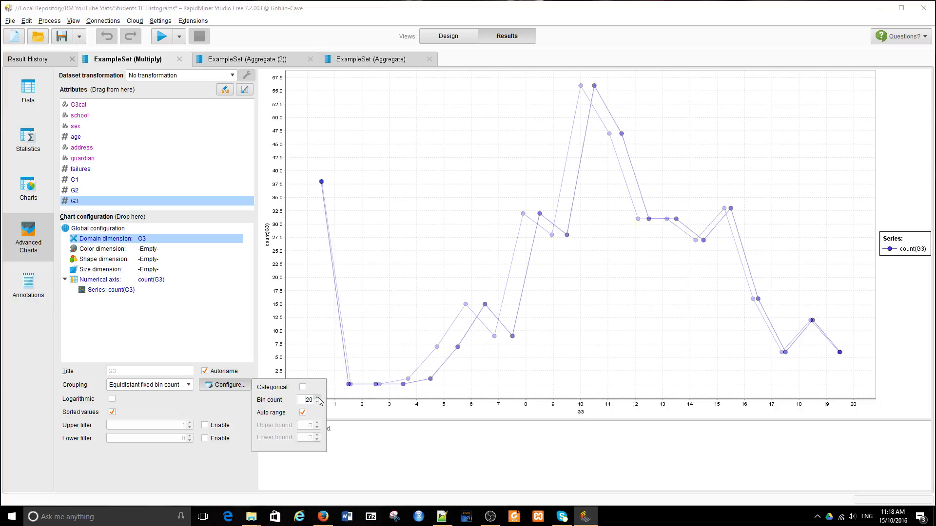
pyautogui.click(363, 470)
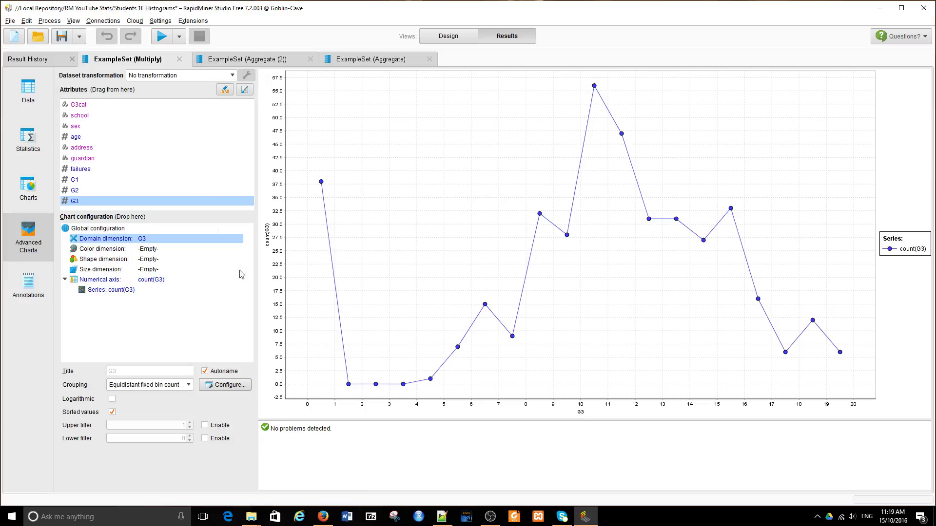
# Use guardian as the colour dimension, giving separate father, mother and other count(G3) lines
pyautogui.moveTo(77, 160); pyautogui.dragTo(109, 251)
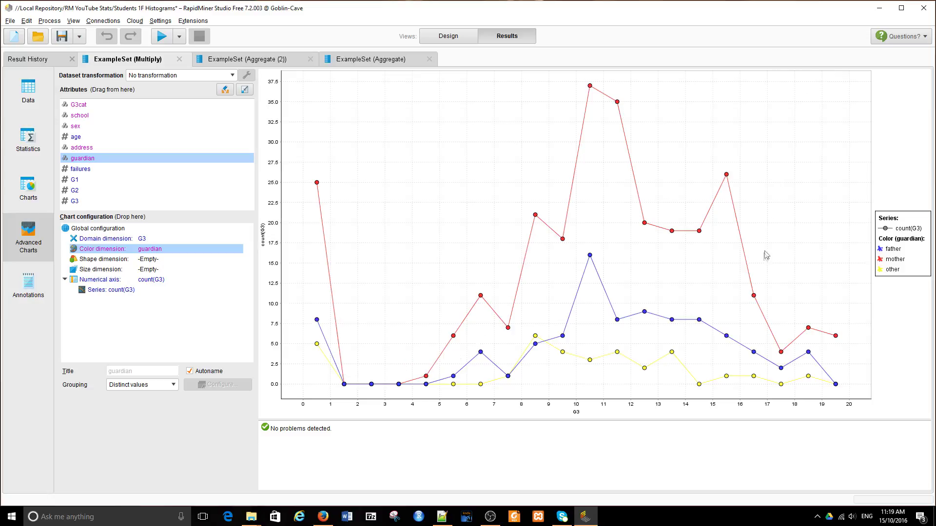
pyautogui.click(115, 290)
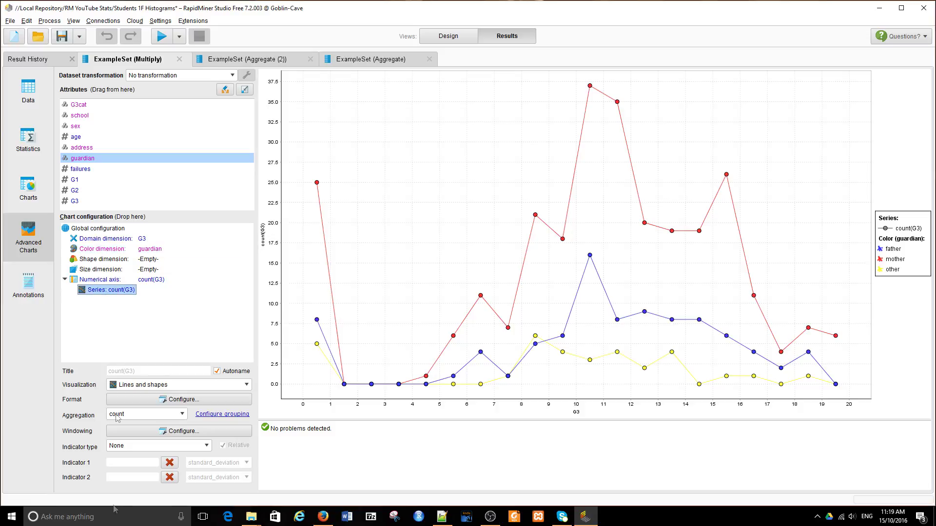
# Set count(G3) windowing Grab left to -1, so each guardian line becomes cumulative
pyautogui.click(169, 432)
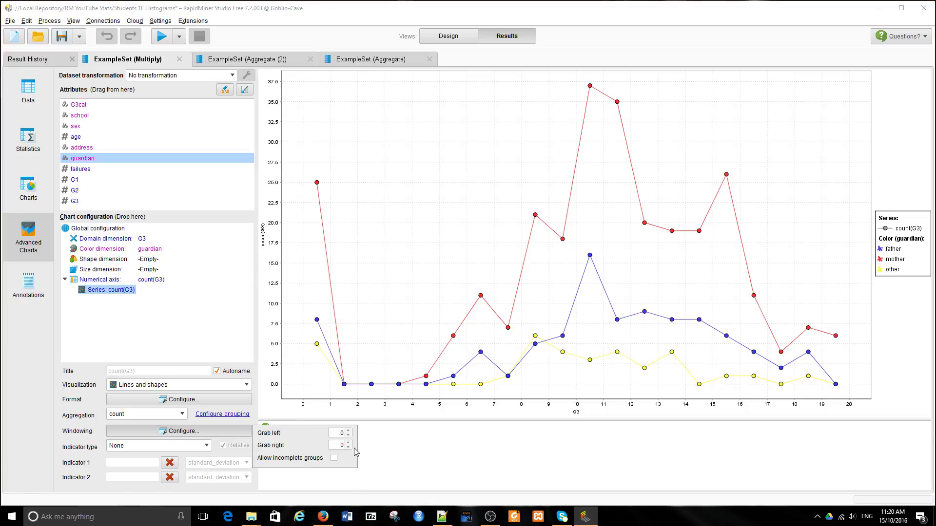
pyautogui.doubleClick(343, 433)
pyautogui.press('BackSpace')
pyautogui.press('Return')
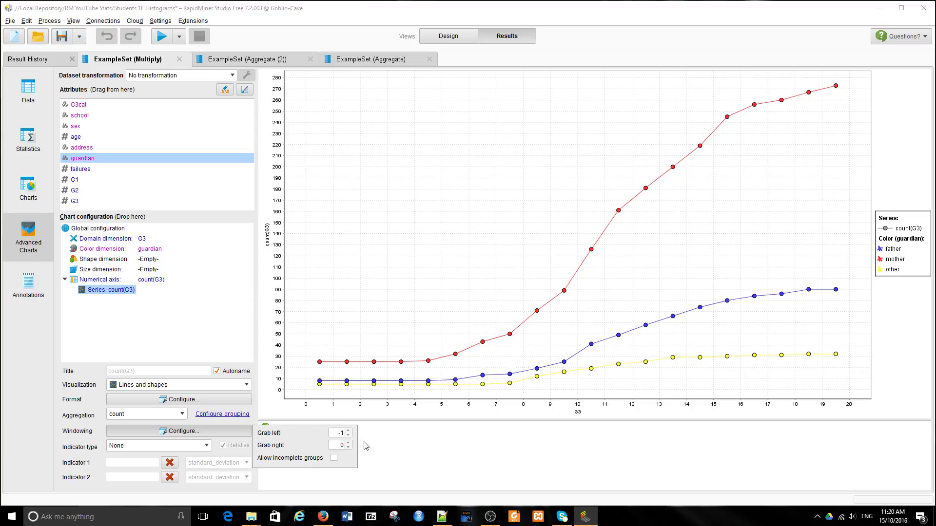
pyautogui.click(373, 466)
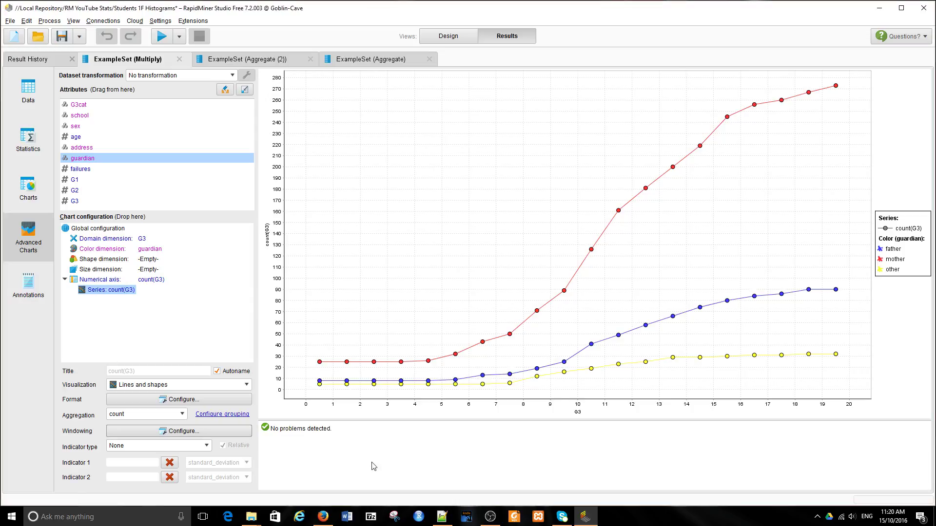